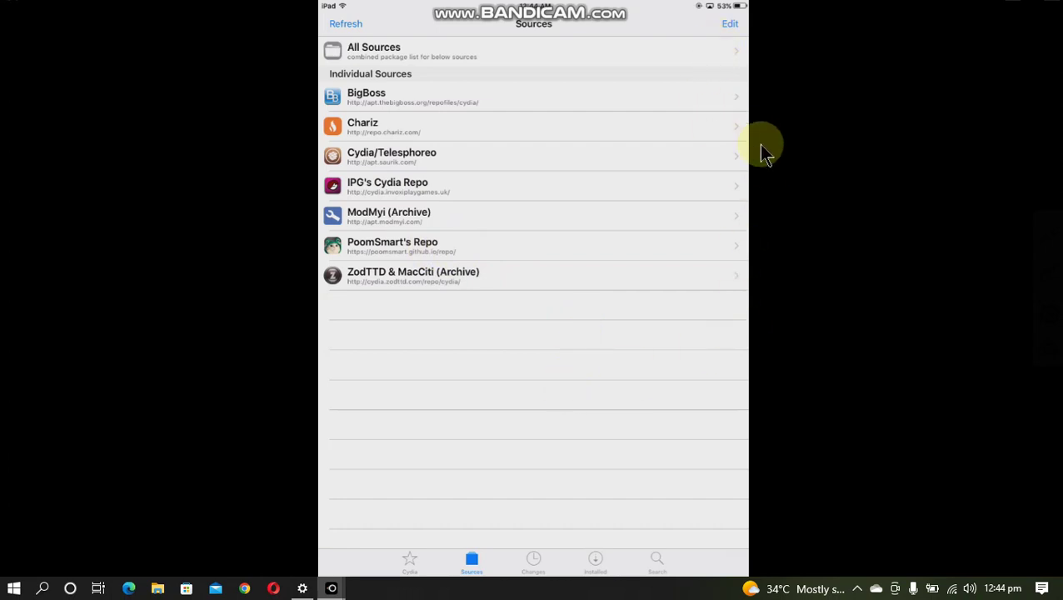
# Toggle the Sources list's edit mode, then open PoomSmart's Repo section list.
pyautogui.click(730, 23)
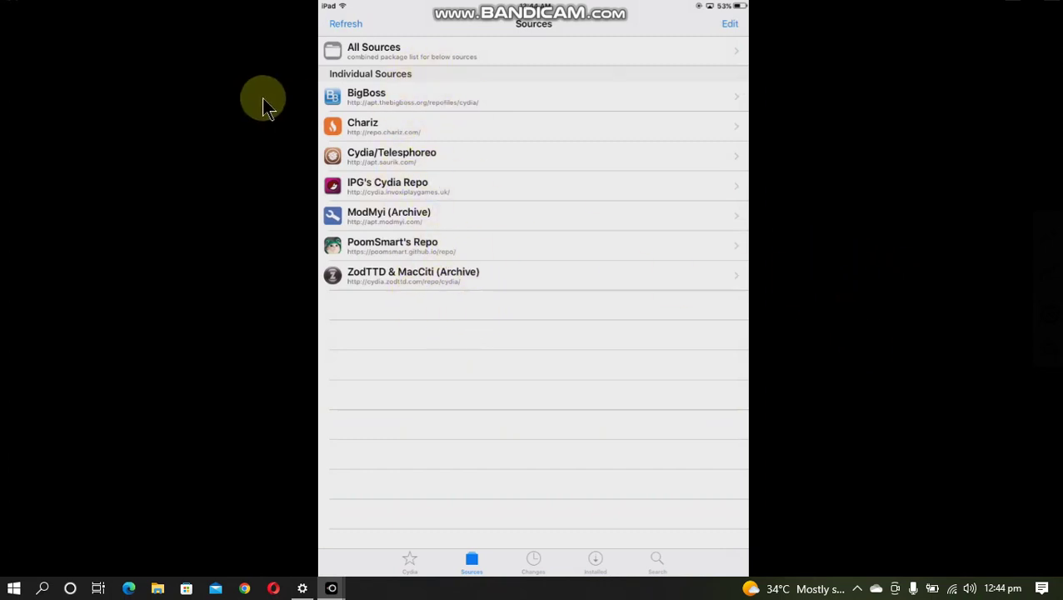
pyautogui.click(391, 241)
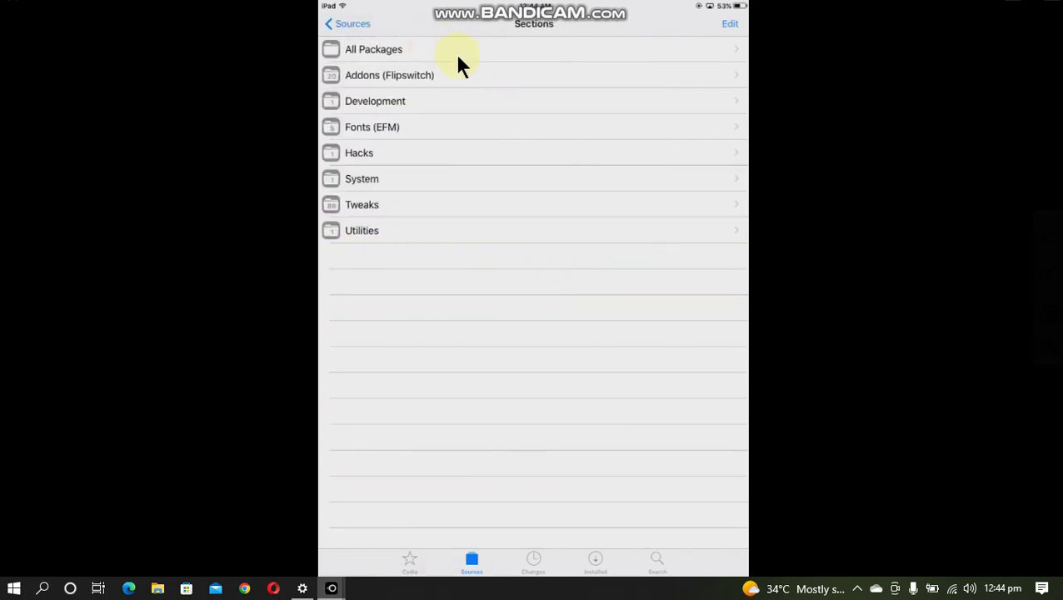
# Open the EmojiFontManager package details from PoomSmart's Repo All Packages list.
pyautogui.click(457, 56)
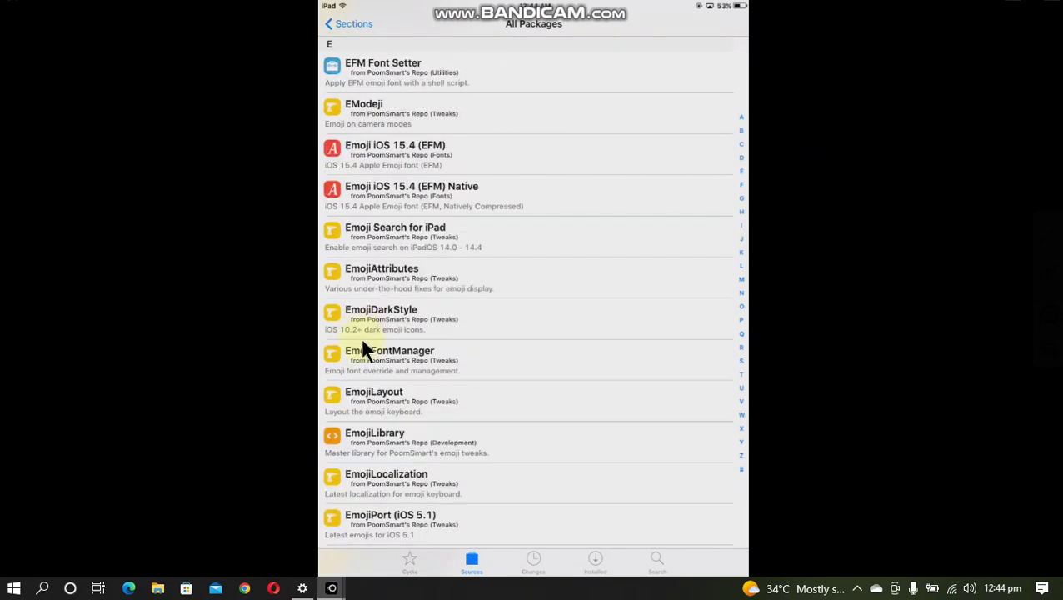
pyautogui.click(395, 364)
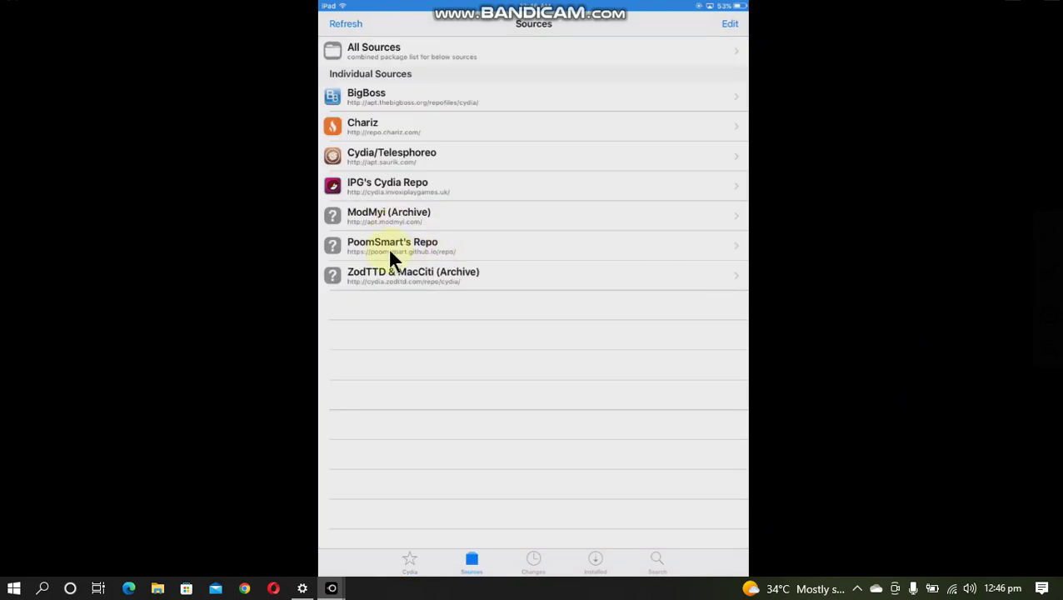
# Open the Emoji iOS 15.4 (EFM) package details from PoomSmart's Repo.
pyautogui.click(380, 241)
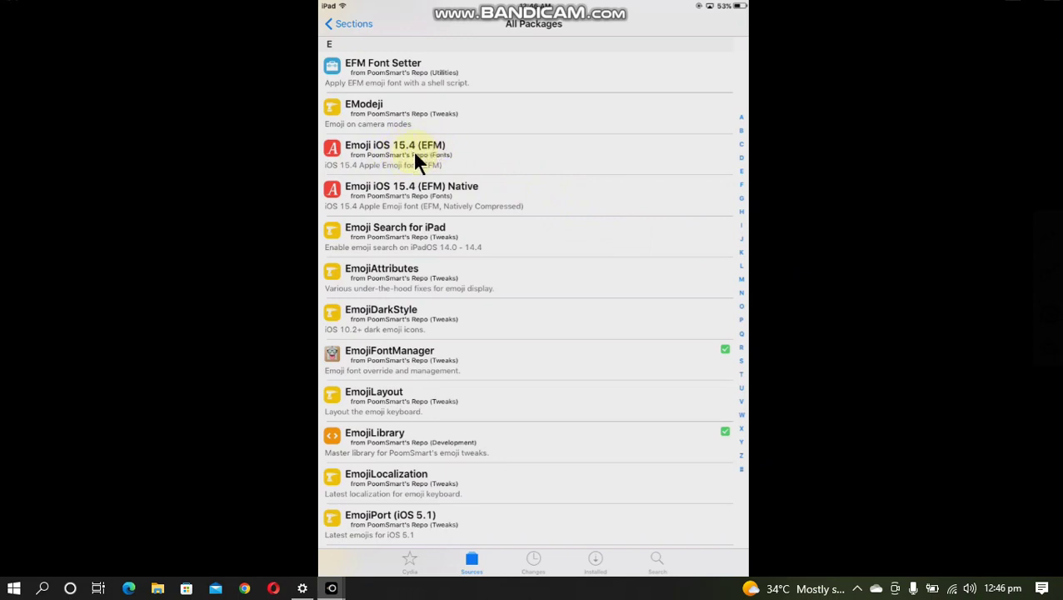
pyautogui.click(433, 150)
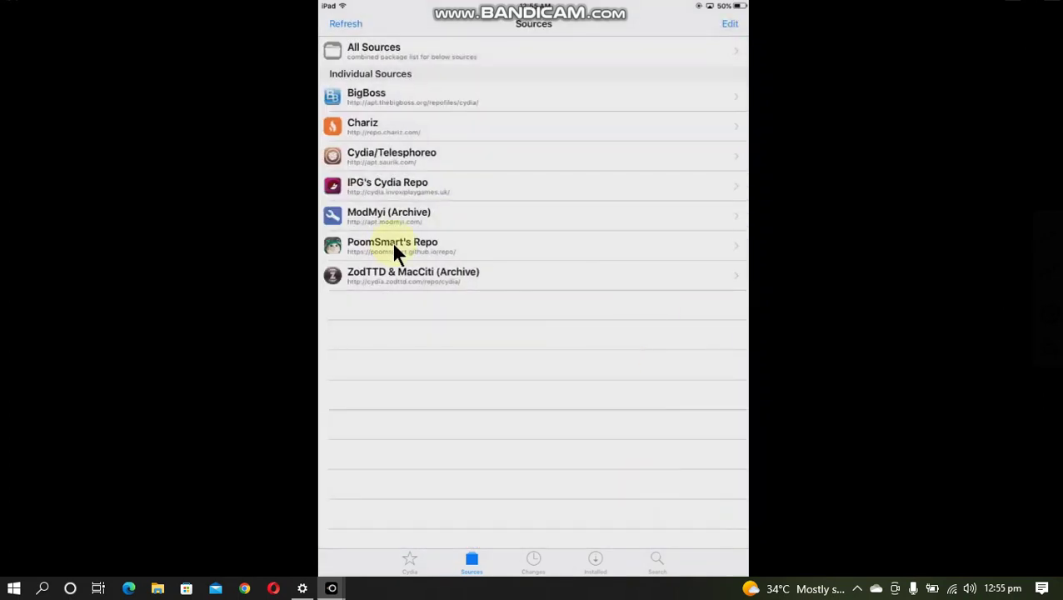
# Find EmojiPort (iOS 8.3-9.3) in PoomSmart's Repo and open its package details.
pyautogui.click(394, 244)
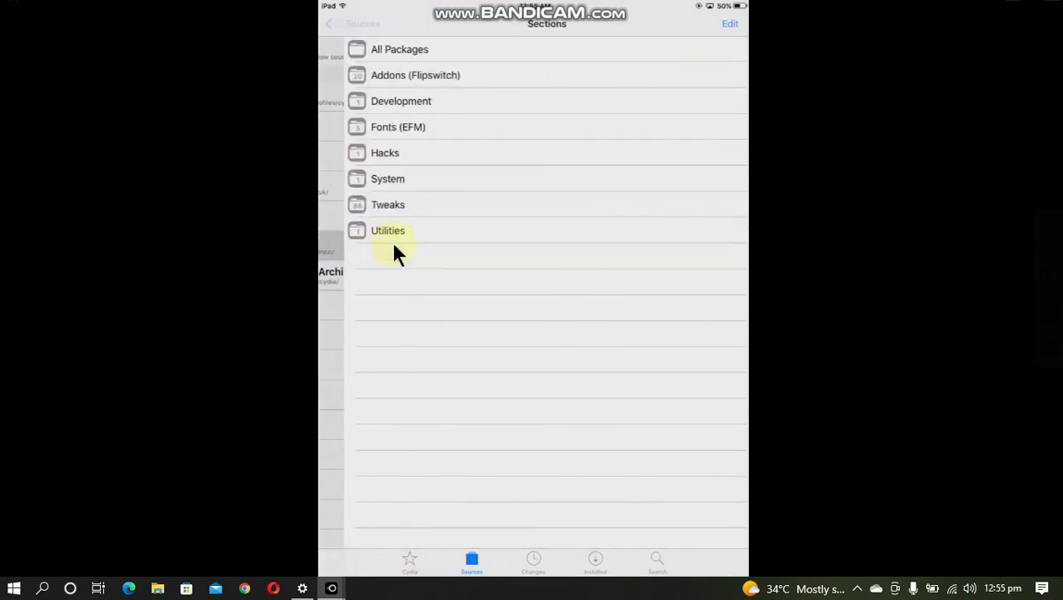
pyautogui.scroll(-10, 379, 242)
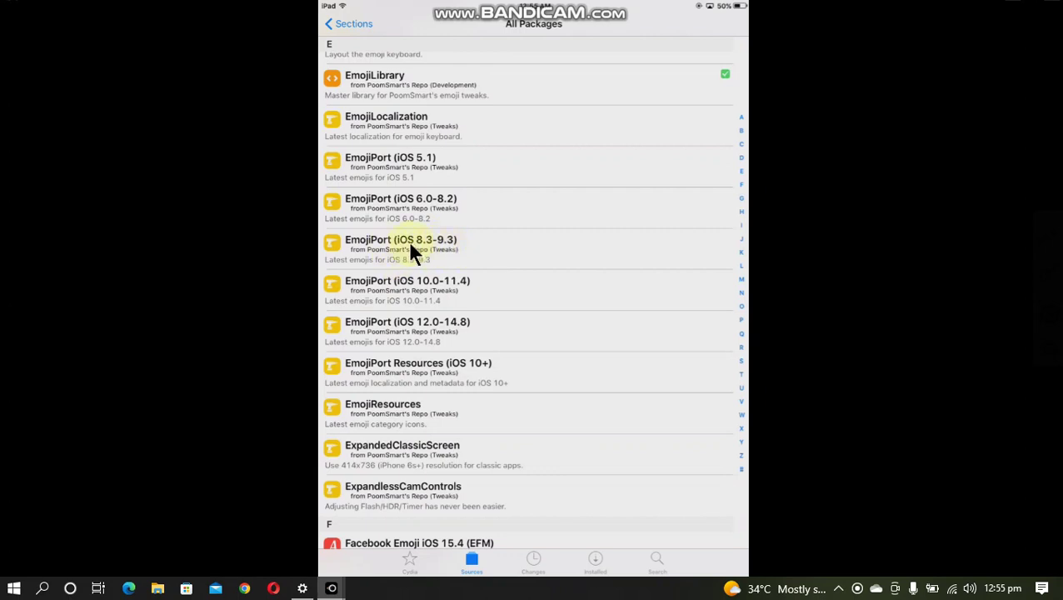
pyautogui.click(411, 247)
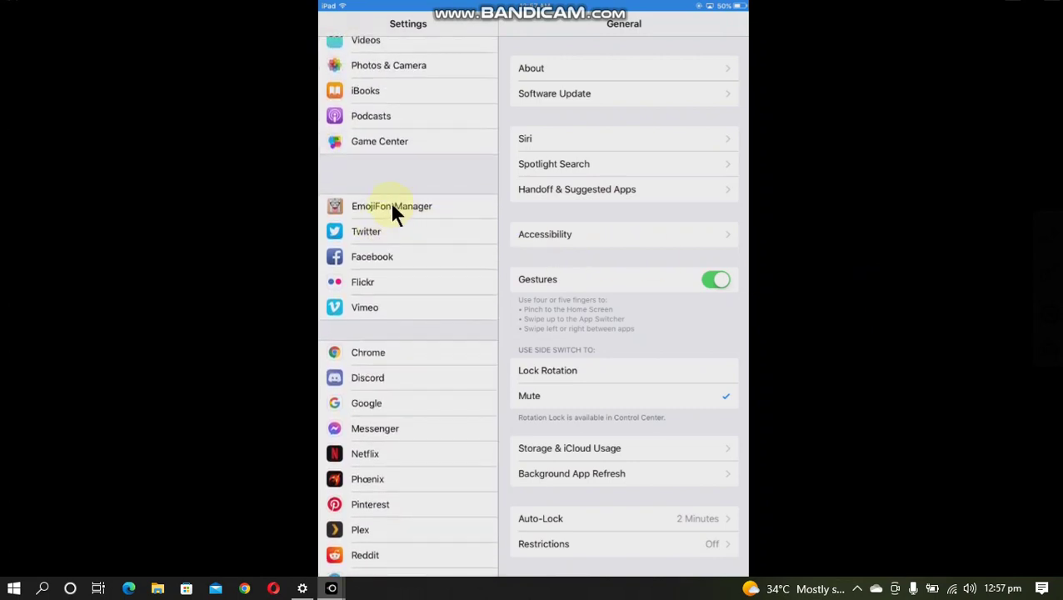
# Open the EmojiFontManager page in Settings, listing Default and Emoji_15.4.font.
pyautogui.click(392, 206)
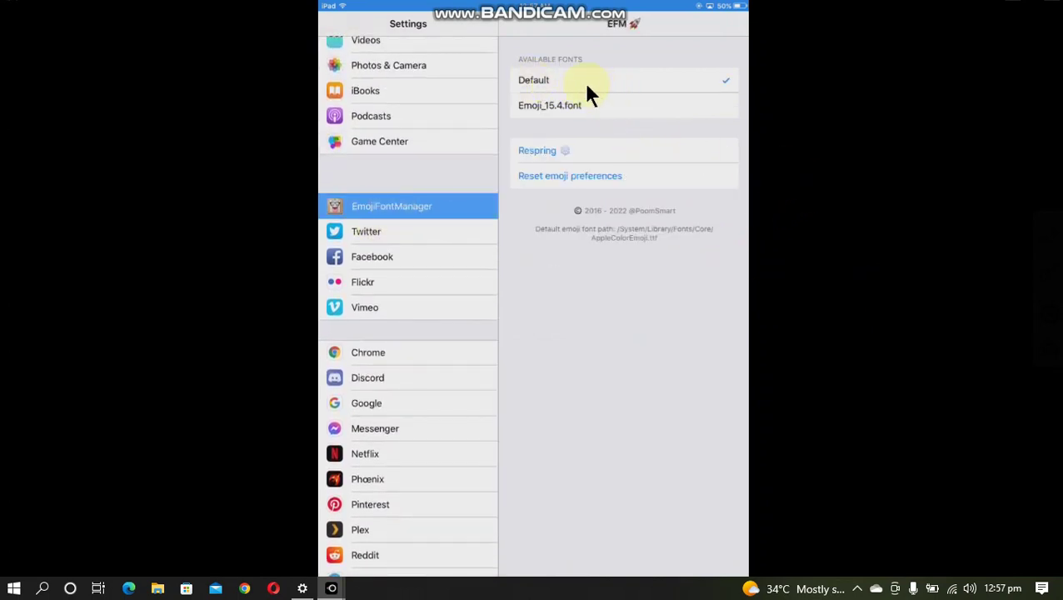